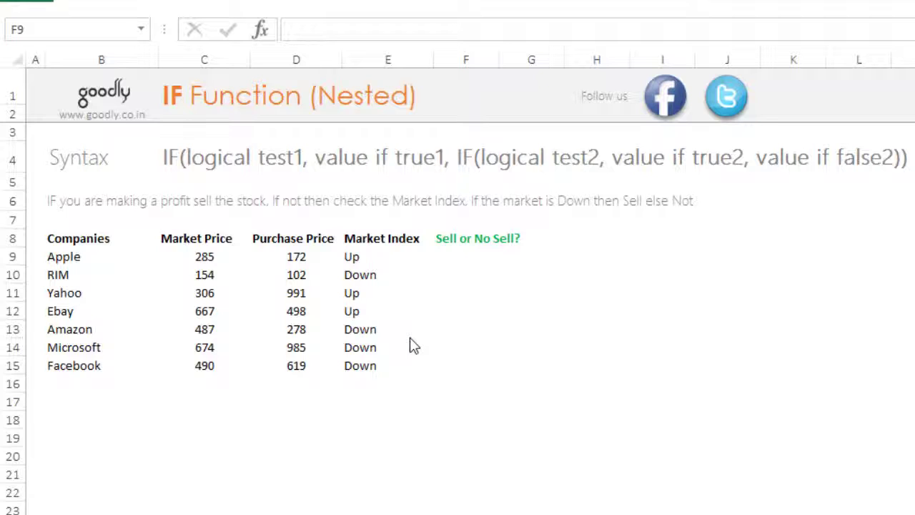
In F9, start the formula =IF(C9>D9,"Sell", followed by a nested IF(.
{"action": "left_click", "coordinate": [475, 260]}
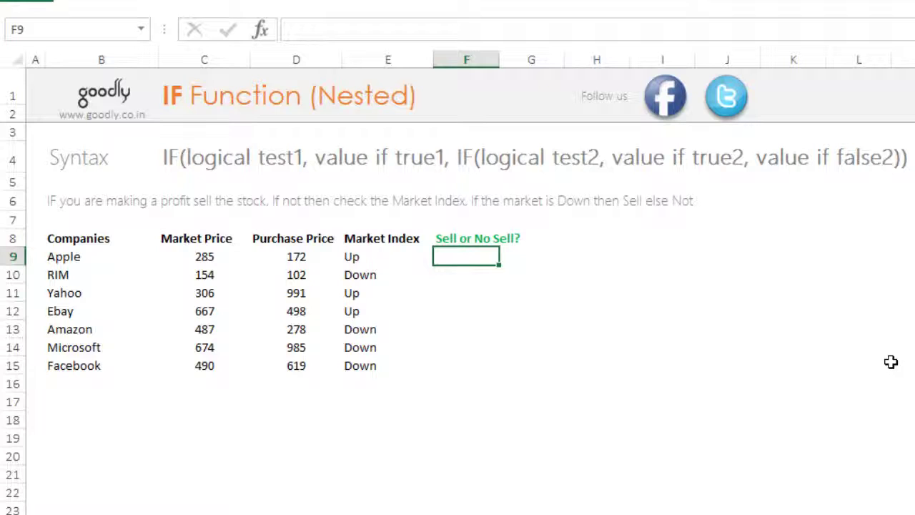
{"action": "type", "text": "="}
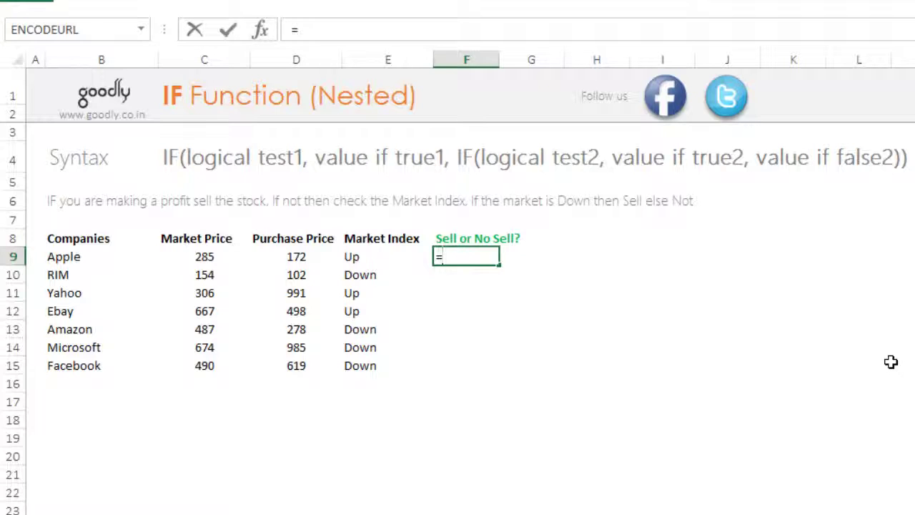
{"action": "type", "text": "IF("}
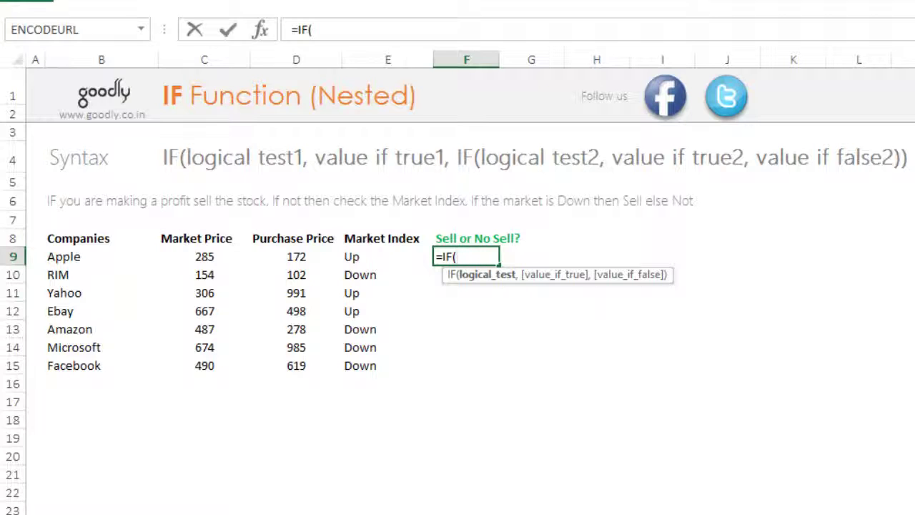
{"action": "key", "text": "Left"}
{"action": "key", "text": "Left"}
{"action": "key", "text": "Left"}
{"action": "type", "text": ">"}
{"action": "key", "text": "Left"}
{"action": "key", "text": "Left"}
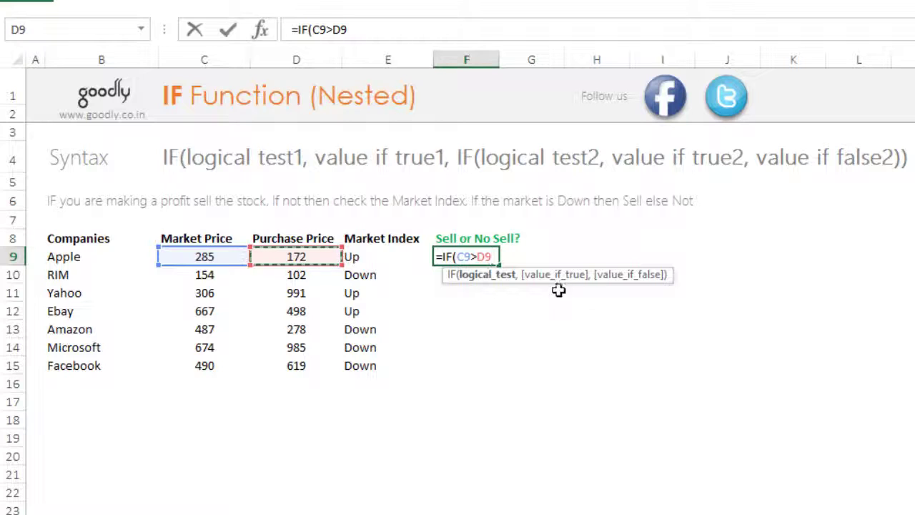
{"action": "type", "text": ",\"Se"}
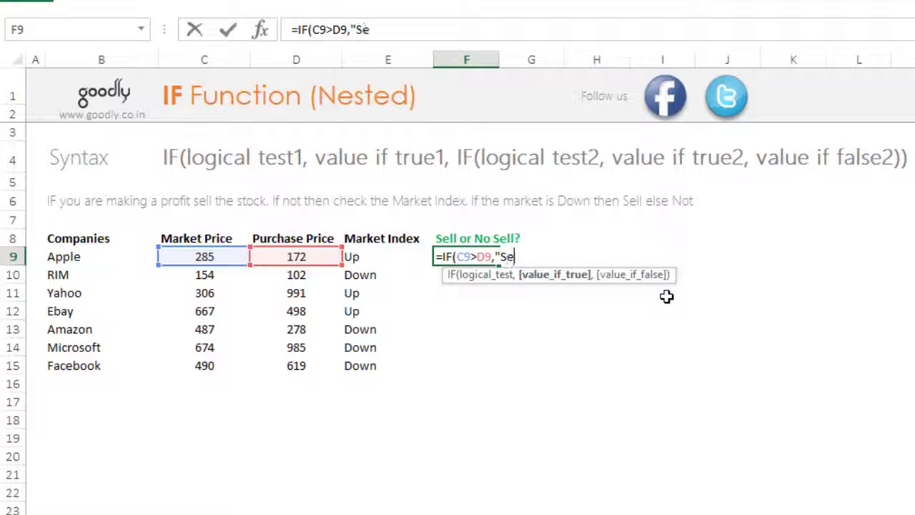
{"action": "type", "text": "ll\""}
{"action": "type", "text": ","}
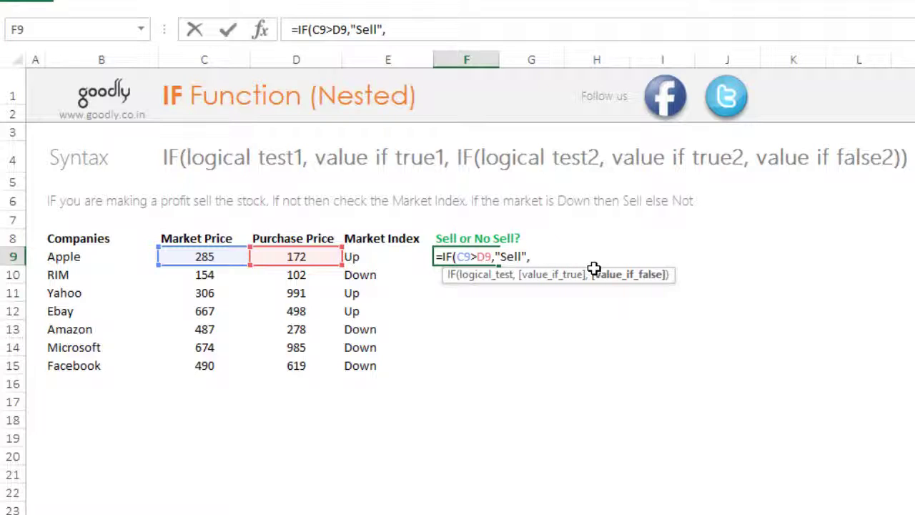
{"action": "type", "text": "IF("}
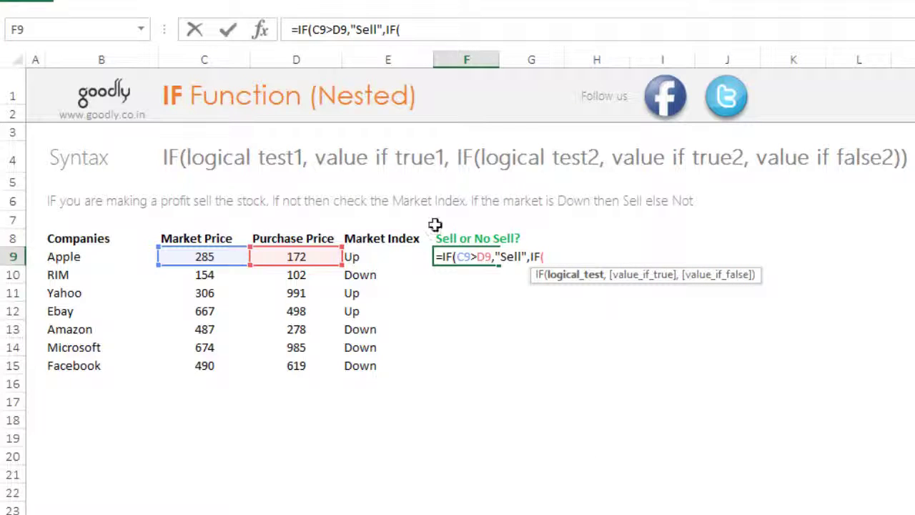
Finish the nested test as IF(E9="Down","Sell","Not Sell")) to close both IFs.
{"action": "left_click", "coordinate": [392, 260]}
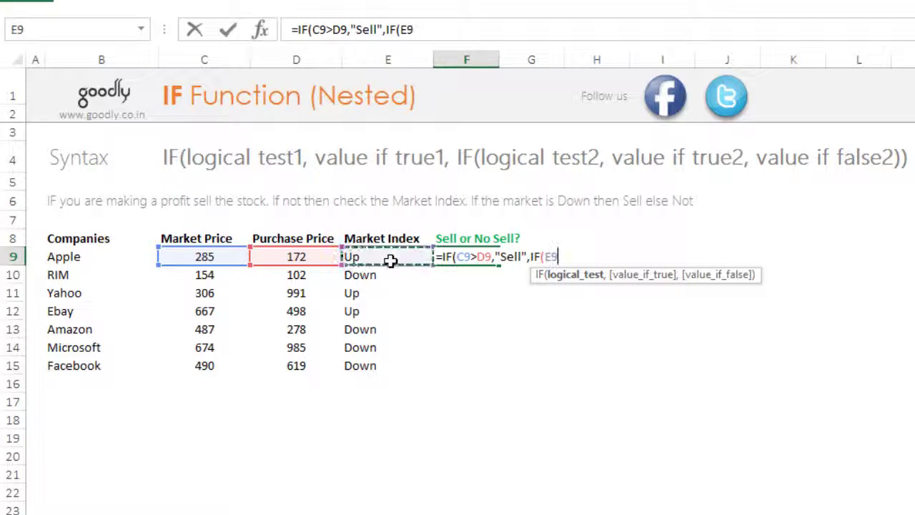
{"action": "type", "text": "=\"Down\","}
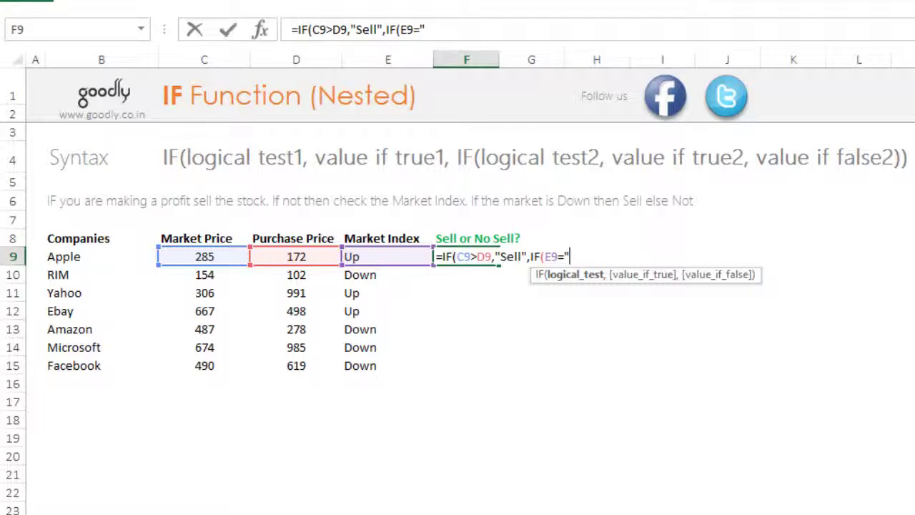
{"action": "type", "text": "\"Sell"}
{"action": "type", "text": "\",\"Sell"}
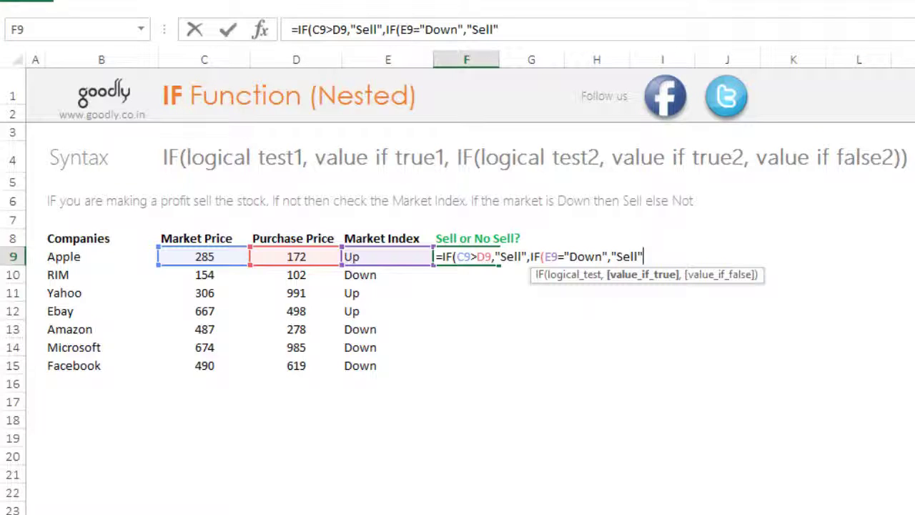
{"action": "type", "text": "Not Sell\")"}
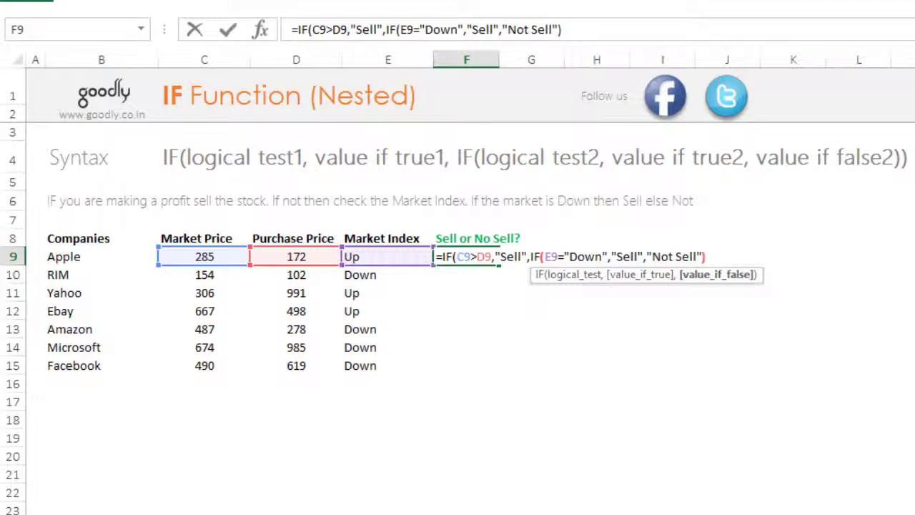
{"action": "type", "text": ")"}
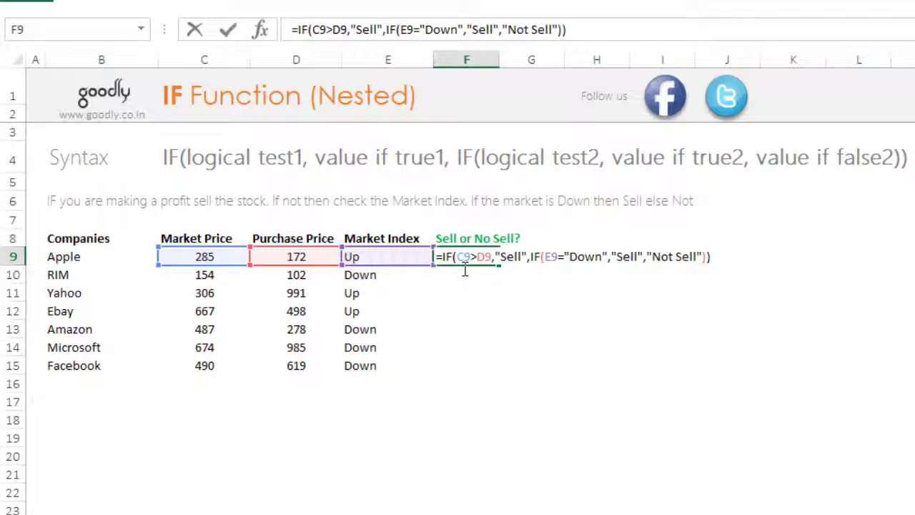
Review each argument of the nested IF formula, then enter it so F9 shows Sell.
{"action": "left_click_drag", "start_coordinate": [457, 259], "coordinate": [492, 260]}
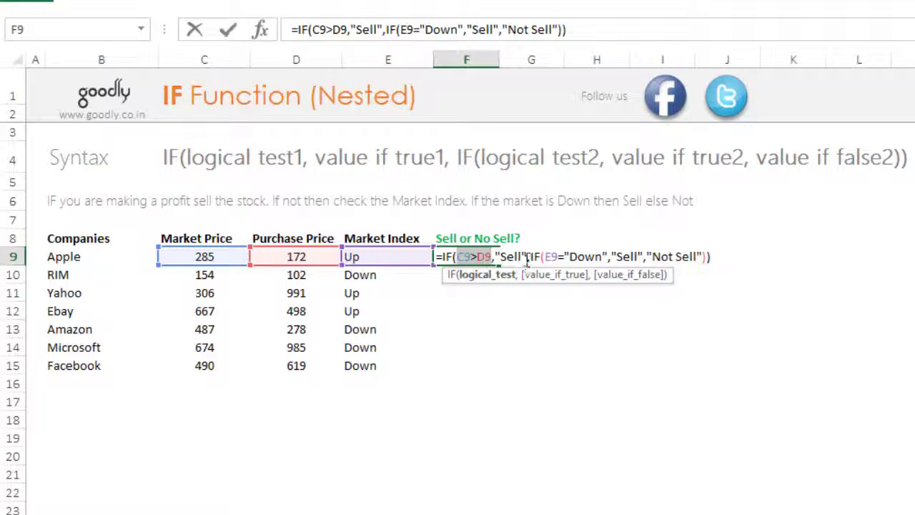
{"action": "left_click", "coordinate": [526, 262]}
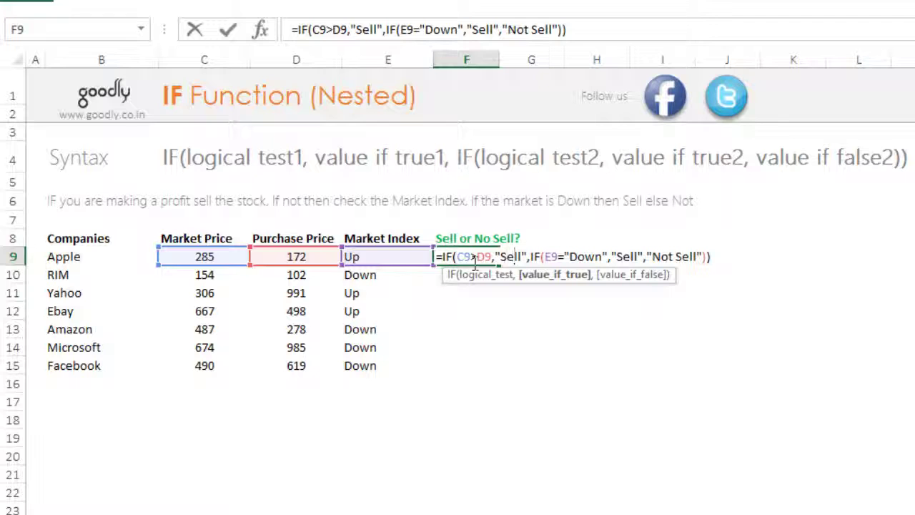
{"action": "left_click_drag", "start_coordinate": [544, 255], "coordinate": [602, 255]}
{"action": "left_click", "coordinate": [632, 255]}
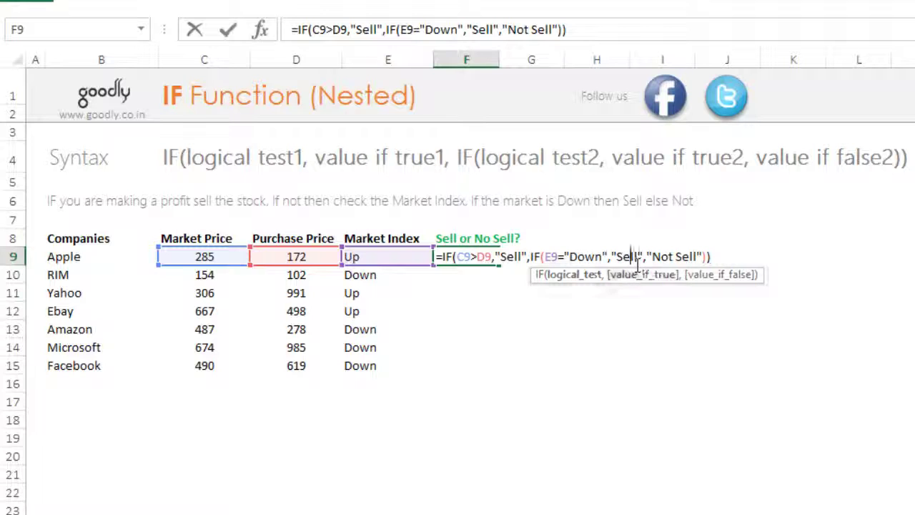
{"action": "left_click", "coordinate": [691, 256]}
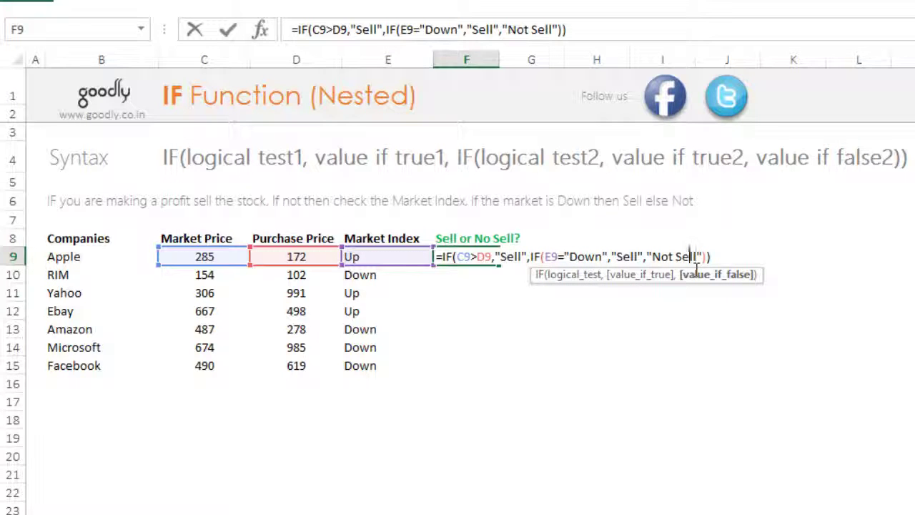
{"action": "left_click_drag", "start_coordinate": [544, 256], "coordinate": [585, 255]}
{"action": "left_click", "coordinate": [632, 257]}
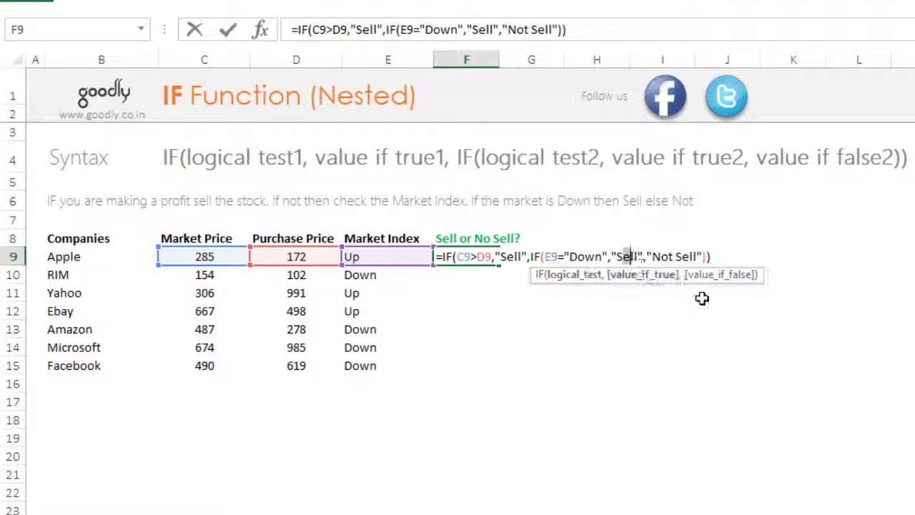
{"action": "double_click", "coordinate": [688, 257]}
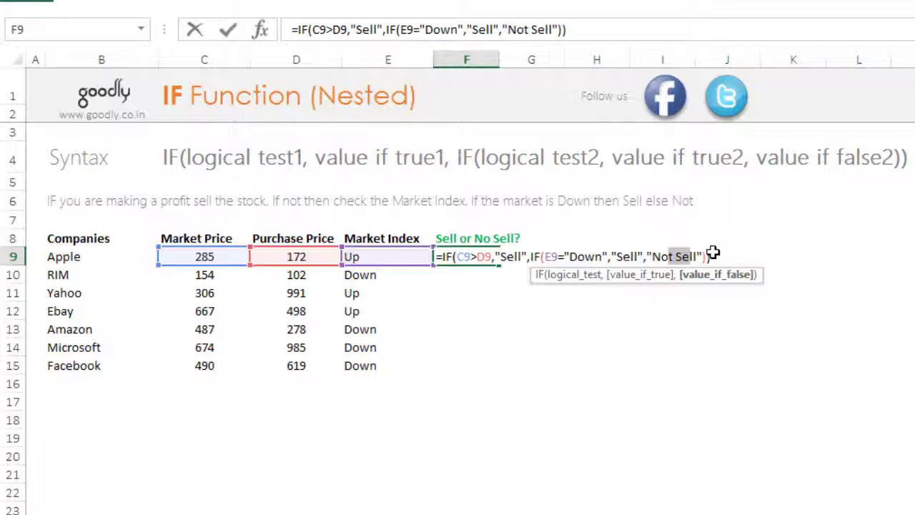
{"action": "key", "text": "ctrl+Return"}
Fill the F9 formula down to F15 and check Yahoo's Not Sell in F11.
{"action": "key", "text": "shift+Down"}
{"action": "key", "text": "shift+Down"}
{"action": "key", "text": "shift+Down"}
{"action": "key", "text": "shift+Down"}
{"action": "key", "text": "shift+Down"}
{"action": "key", "text": "shift+Down"}
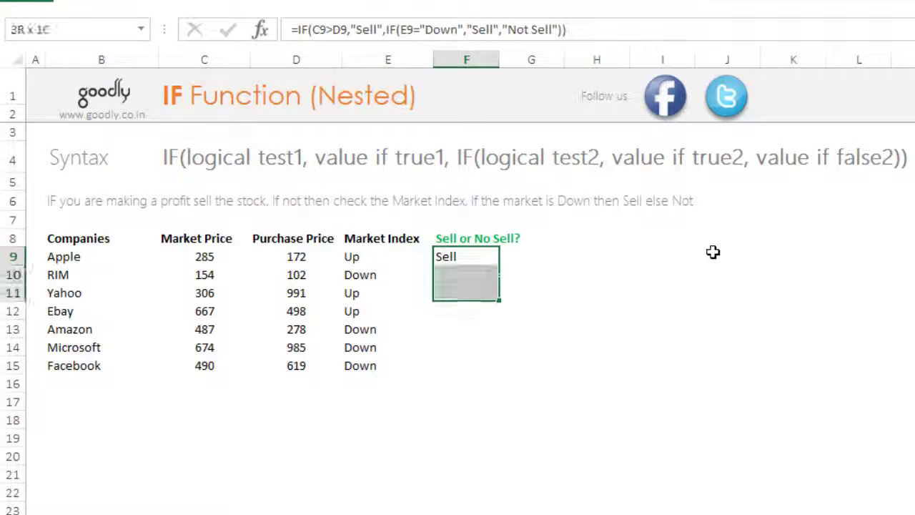
{"action": "key", "text": "ctrl+d"}
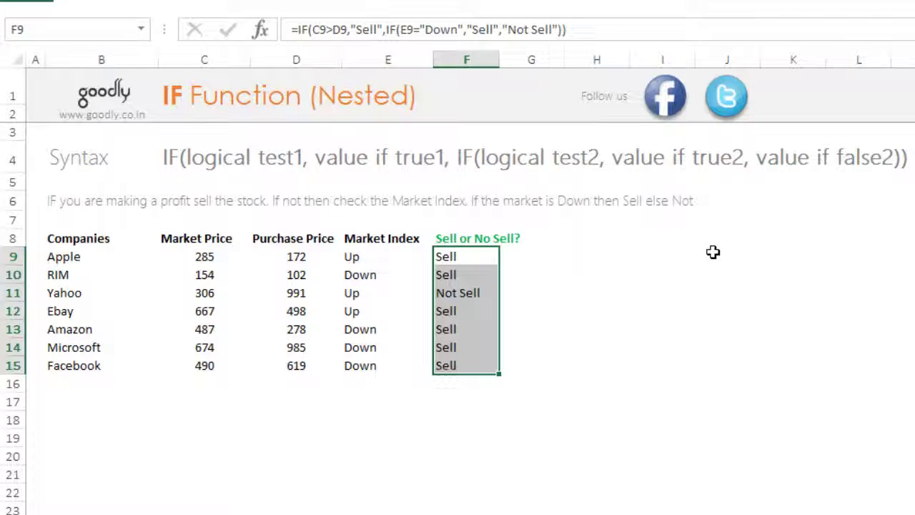
{"action": "left_click", "coordinate": [483, 297]}
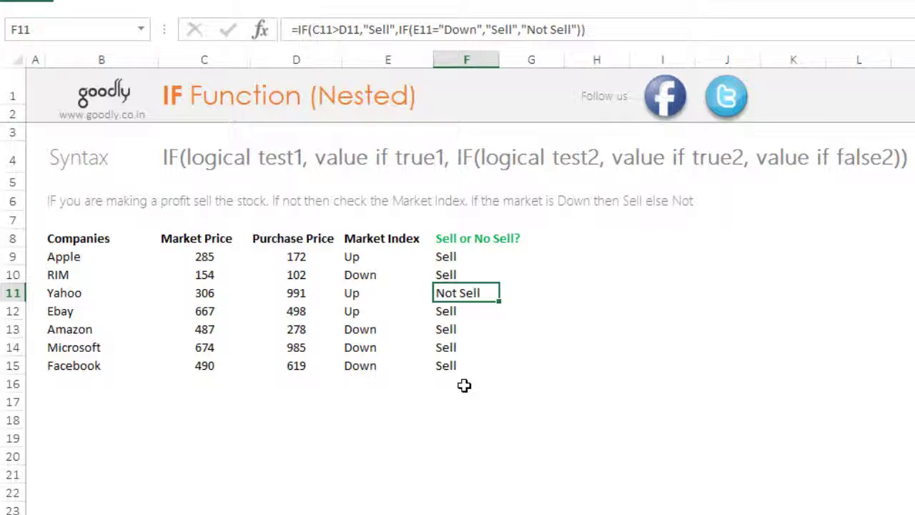
{"action": "key", "text": "Up"}
{"action": "key", "text": "Up"}
{"action": "key", "text": "F2"}
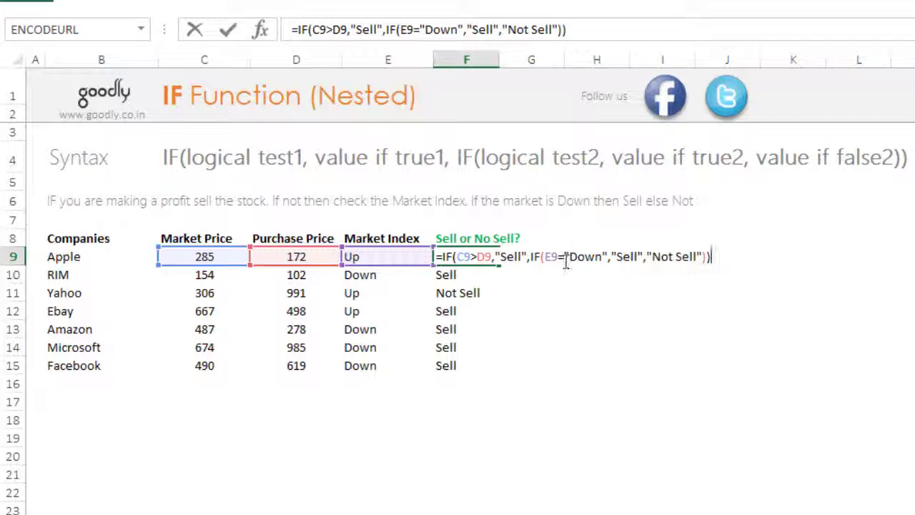
{"action": "left_click_drag", "start_coordinate": [544, 263], "coordinate": [611, 264]}
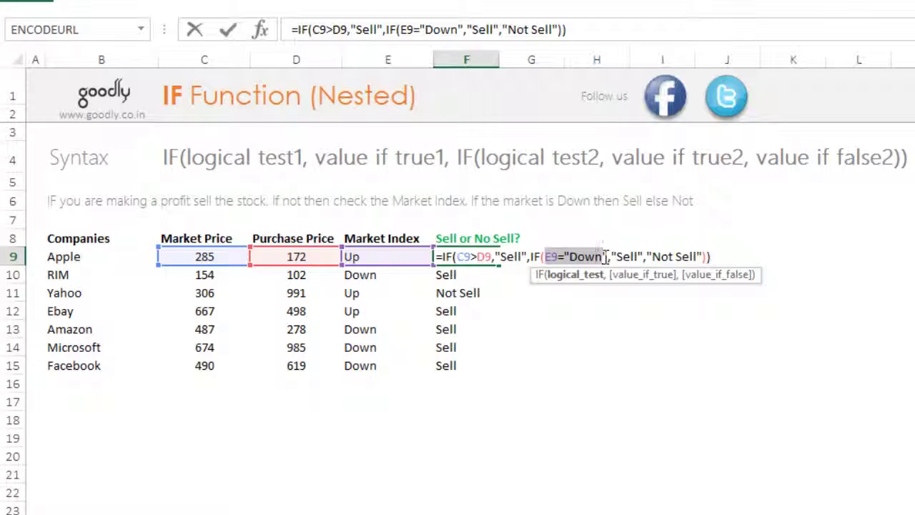
{"action": "key", "text": "ctrl+Return"}
{"action": "key", "text": "ctrl+shift+Down"}
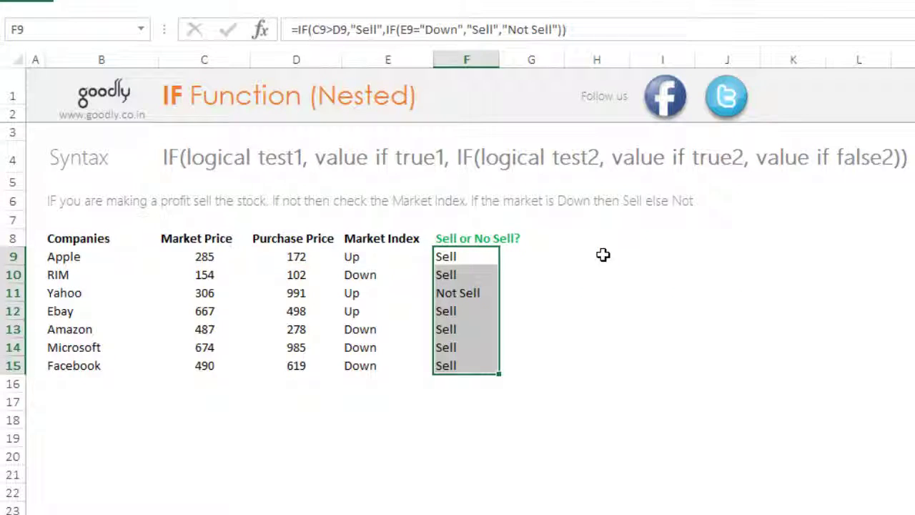